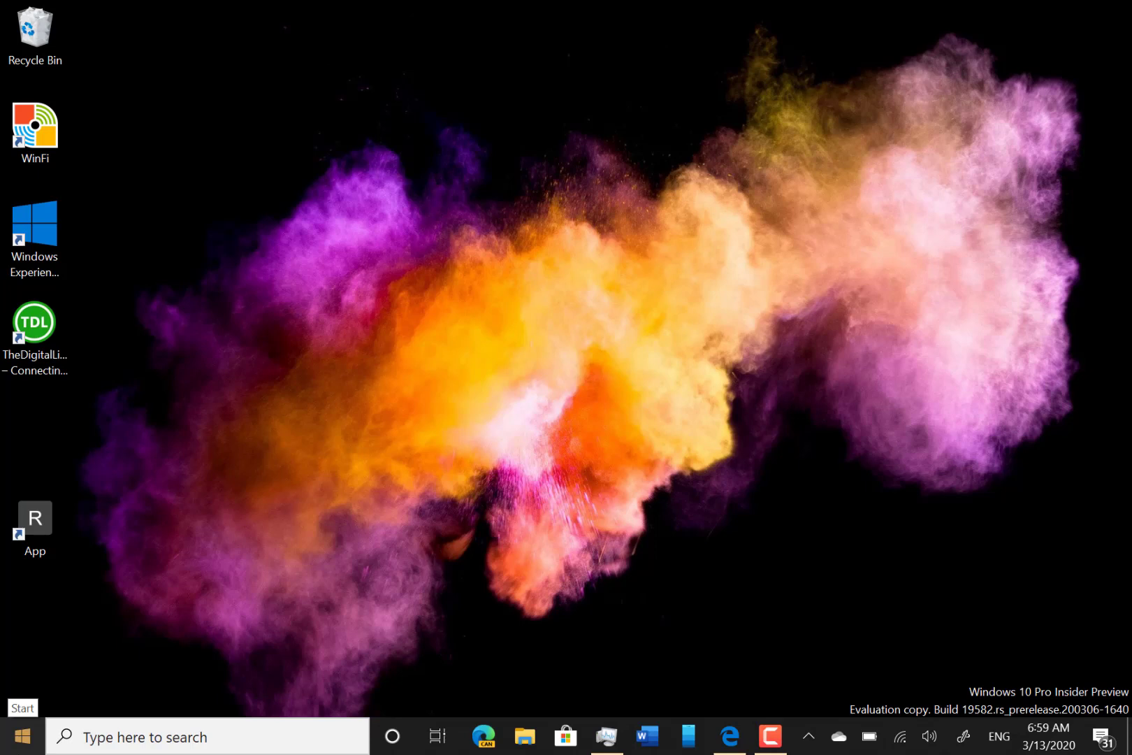
Step: Open the Start menu to show the app list and live tiles
{"action": "left_click", "coordinate": [22, 736]}
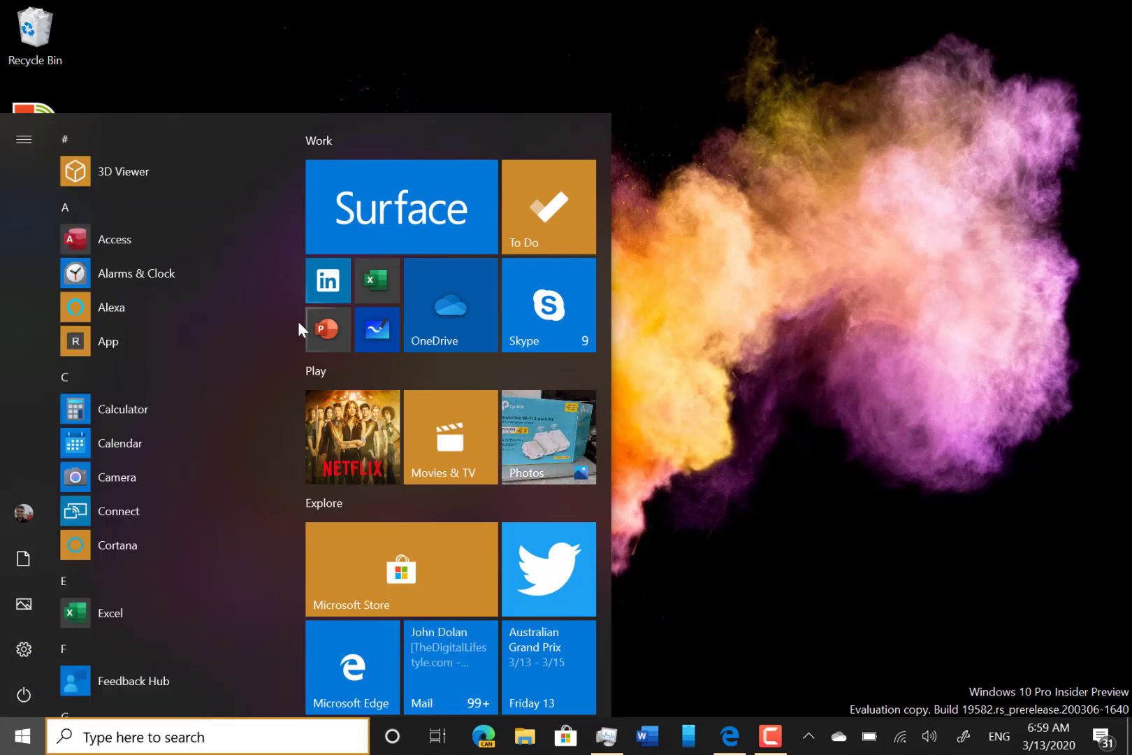
Step: Open Settings with Win+I and go to the Date & time page
{"action": "key", "text": "super+i"}
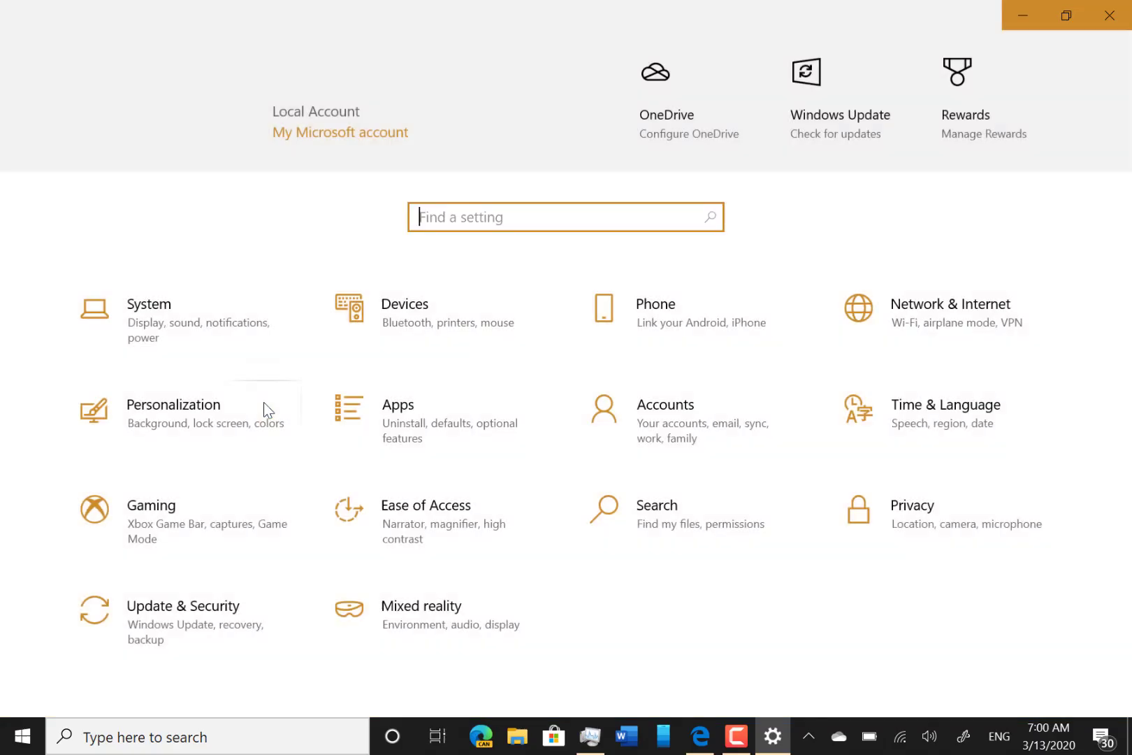
{"action": "type", "text": "t"}
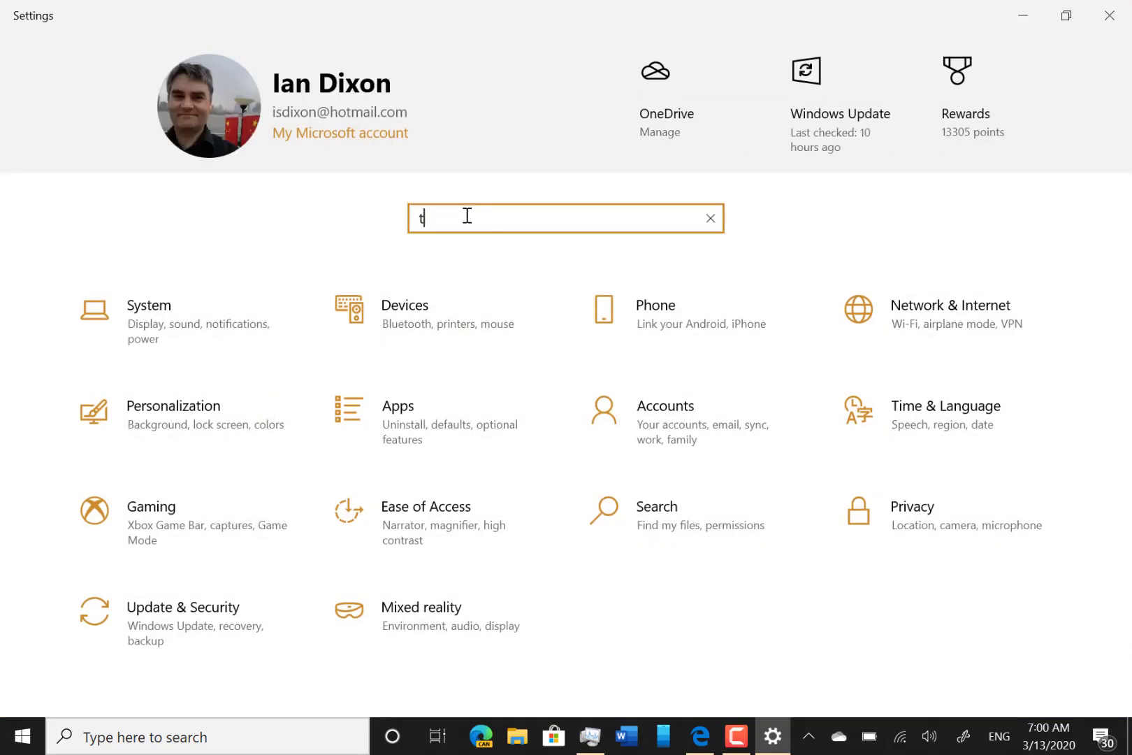
{"action": "type", "text": "ime"}
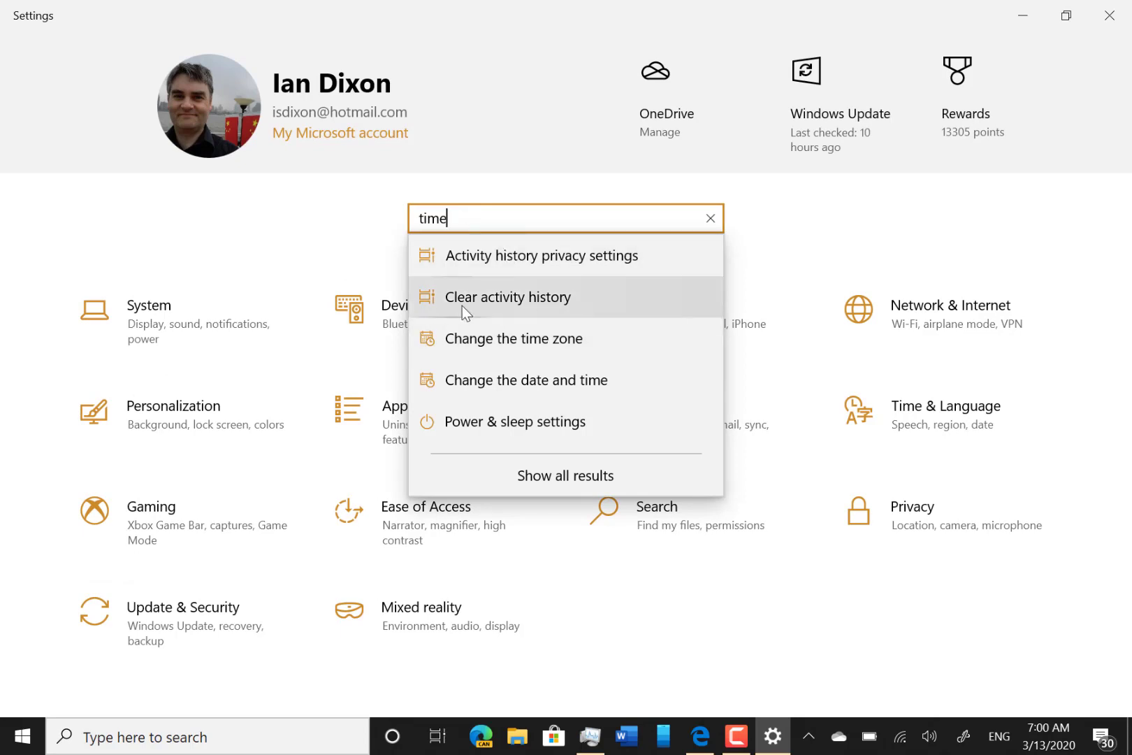
{"action": "left_click", "coordinate": [535, 405]}
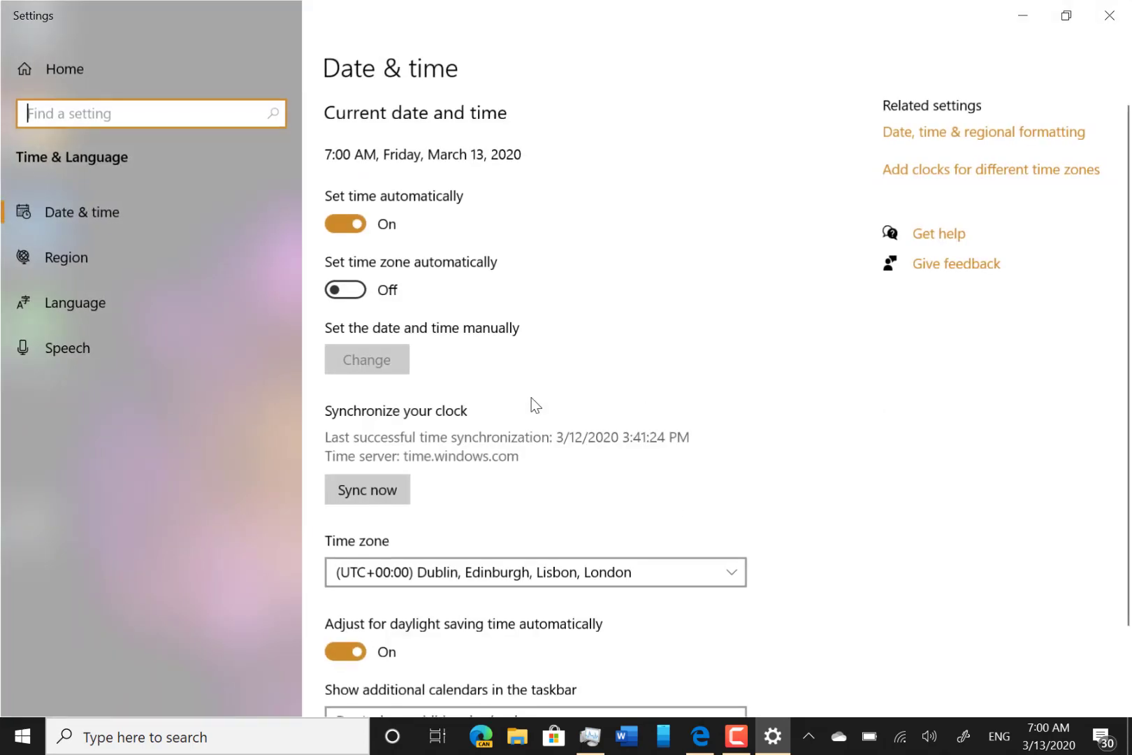
Step: Turn on 'Set time zone automatically' so the UTC+00:00 London zone applies
{"action": "left_click", "coordinate": [360, 289]}
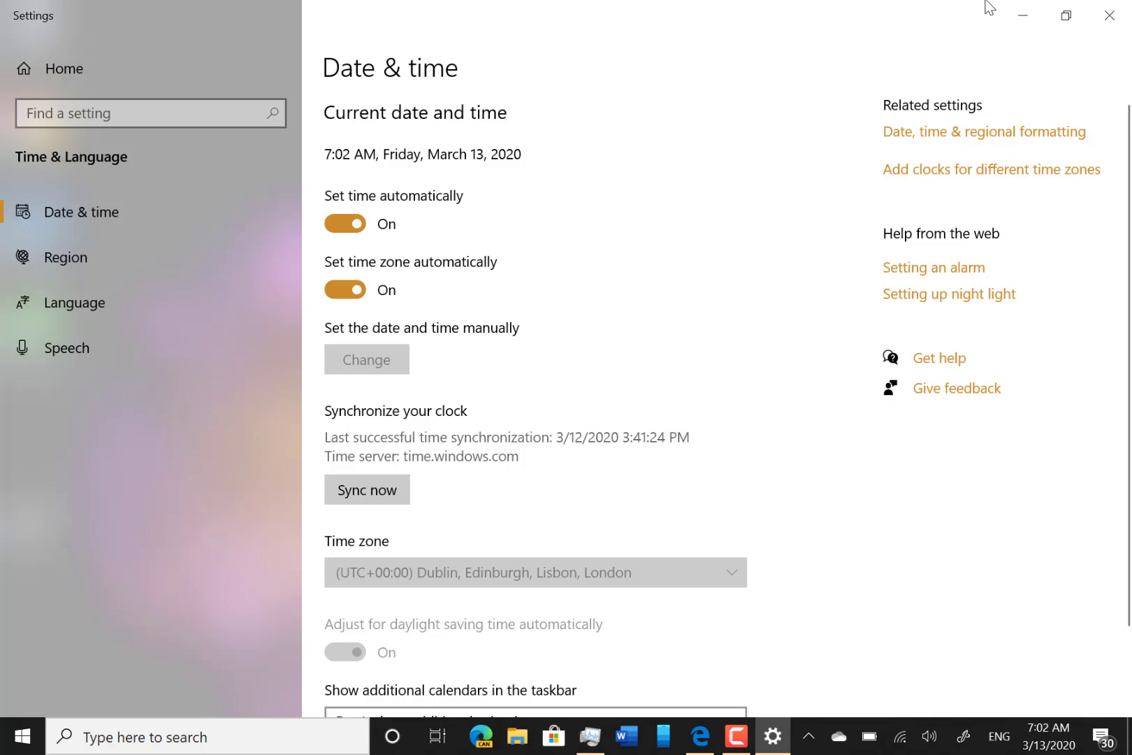
Step: Minimise the Settings window and reopen the Start menu
{"action": "left_click", "coordinate": [1024, 14]}
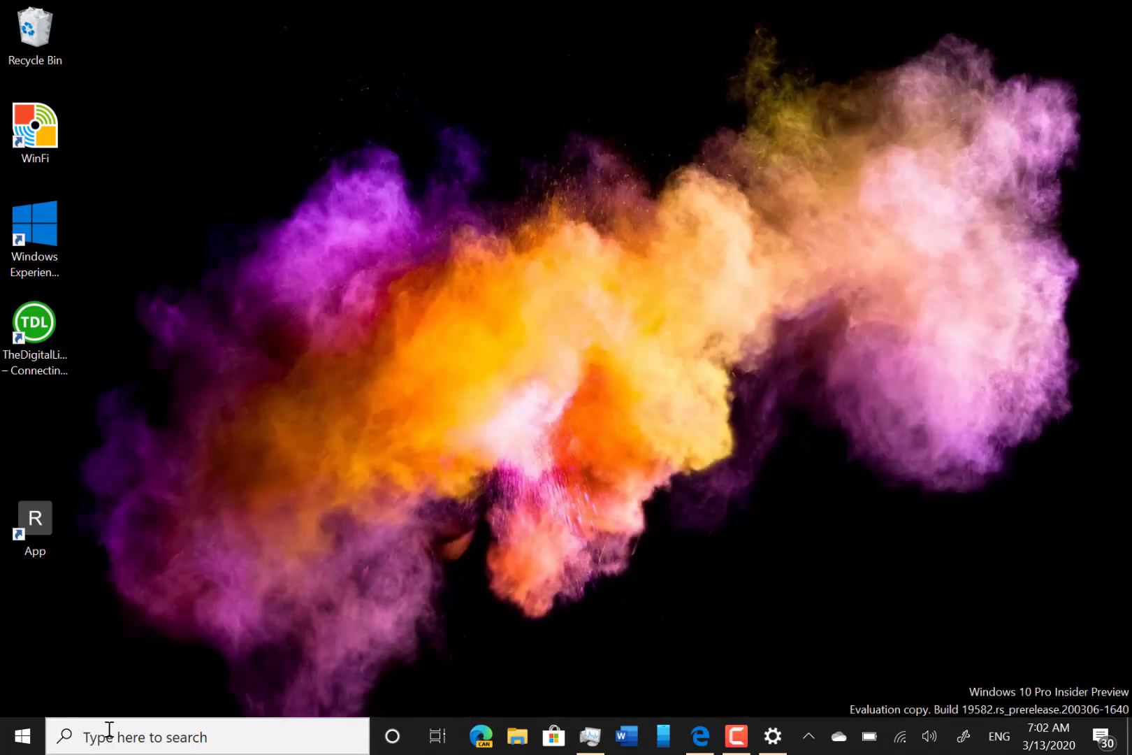
{"action": "left_click", "coordinate": [23, 735]}
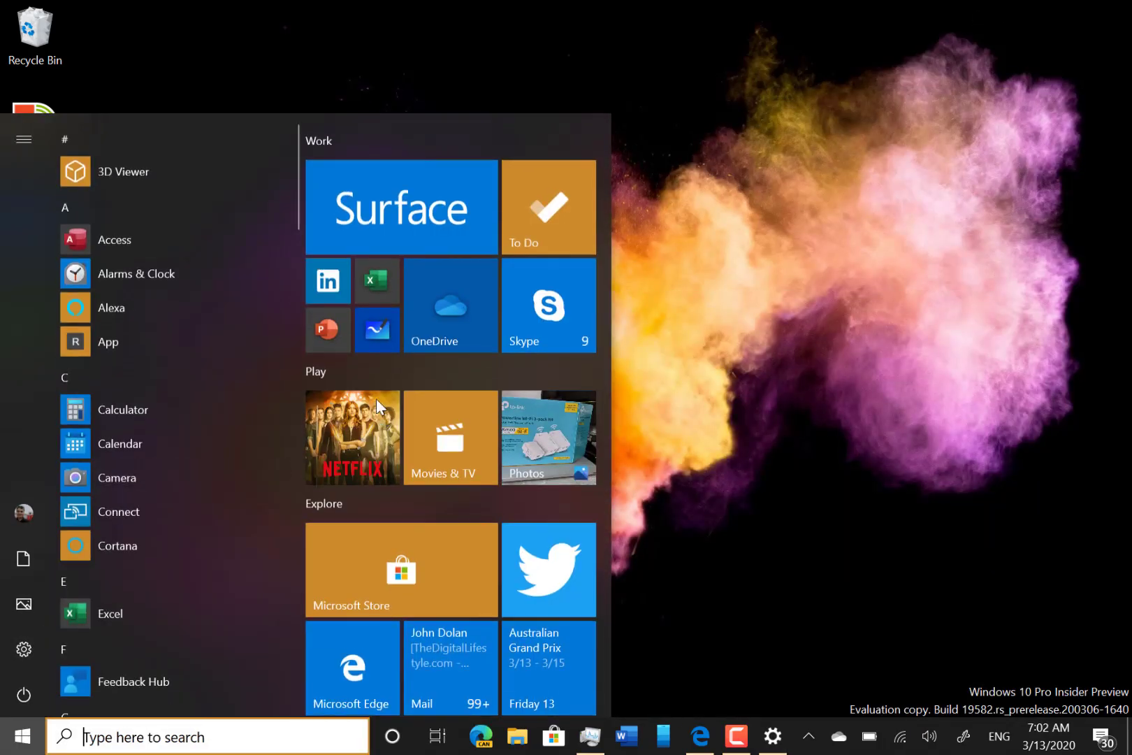